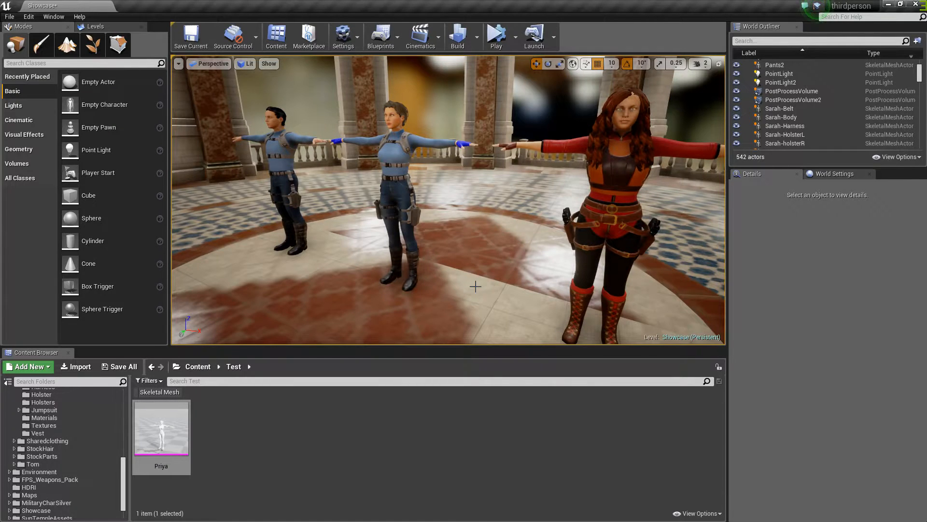
- Switch from DAZ Studio back to Unreal Engine and view the three characters in the showcase level
scroll(454, 256, up, 5)
right_drag(449, 200, 482, 200)
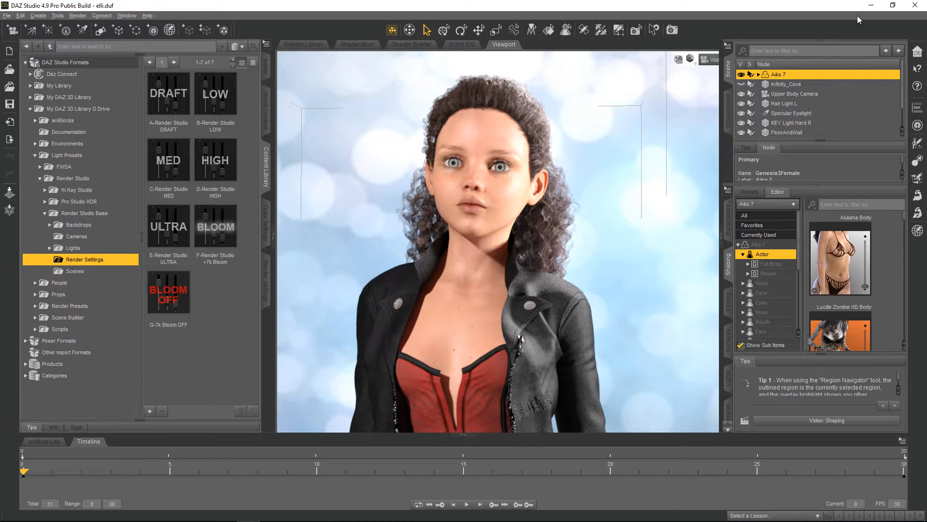
click(915, 5)
click(461, 272)
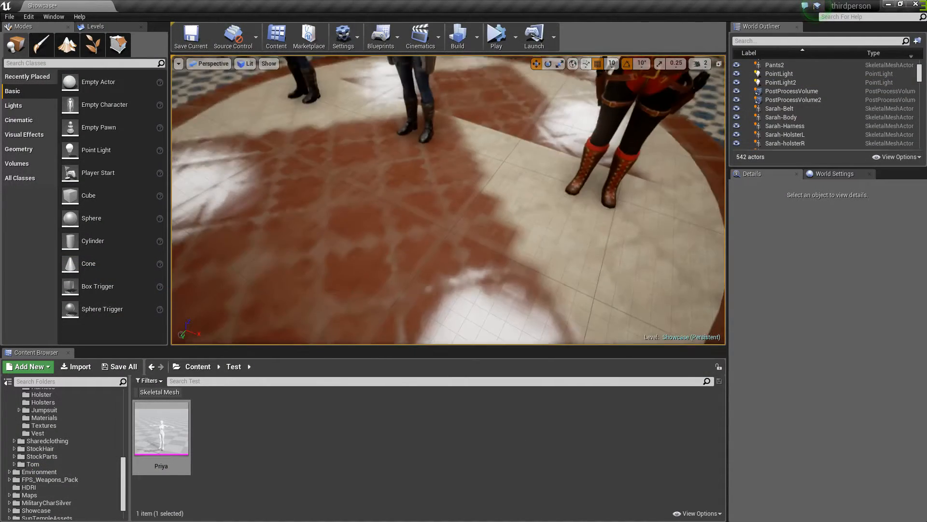
right_drag(448, 200, 459, 153)
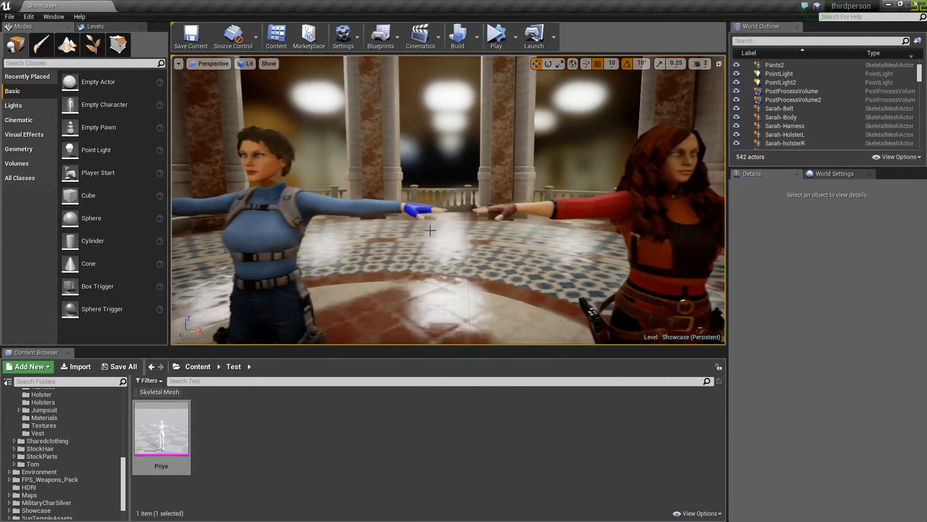
- Enlarge the viewport by shrinking the Content Browser, and examine the two characters in blue outfits
drag(377, 347, 376, 440)
right_drag(448, 246, 464, 356)
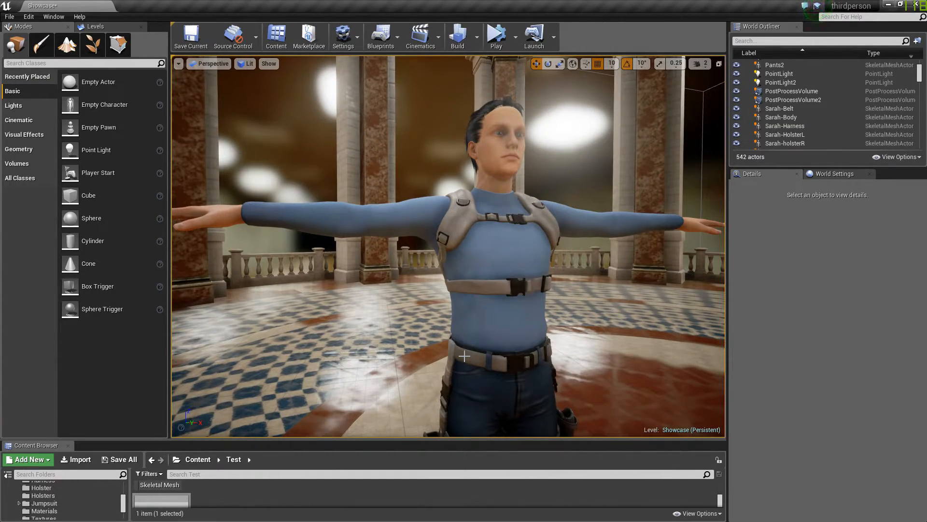
right_drag(465, 356, 483, 357)
drag(448, 246, 512, 242)
right_drag(448, 247, 477, 308)
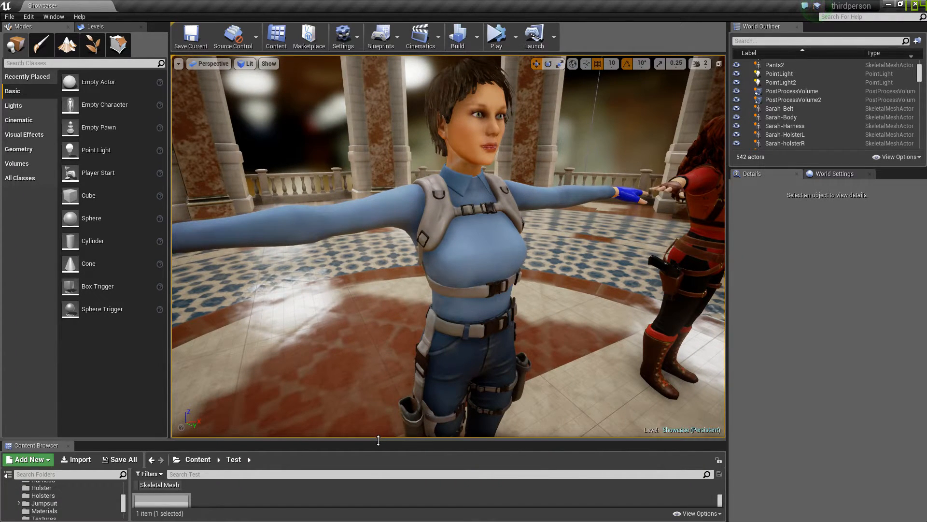
drag(378, 440, 457, 130)
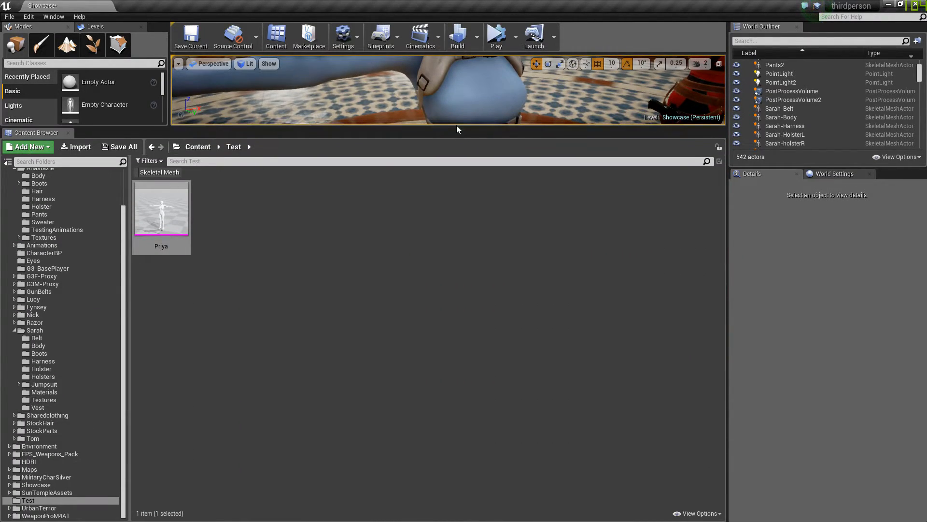
drag(454, 128, 448, 470)
- Frame the two characters in blue, run a short simulation of the level and stop it
right_drag(447, 338, 524, 255)
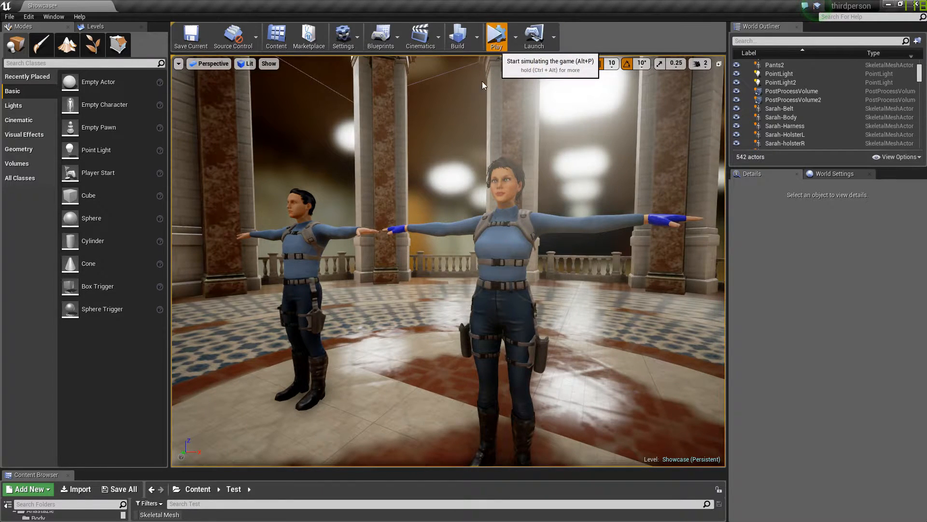
key(alt+p)
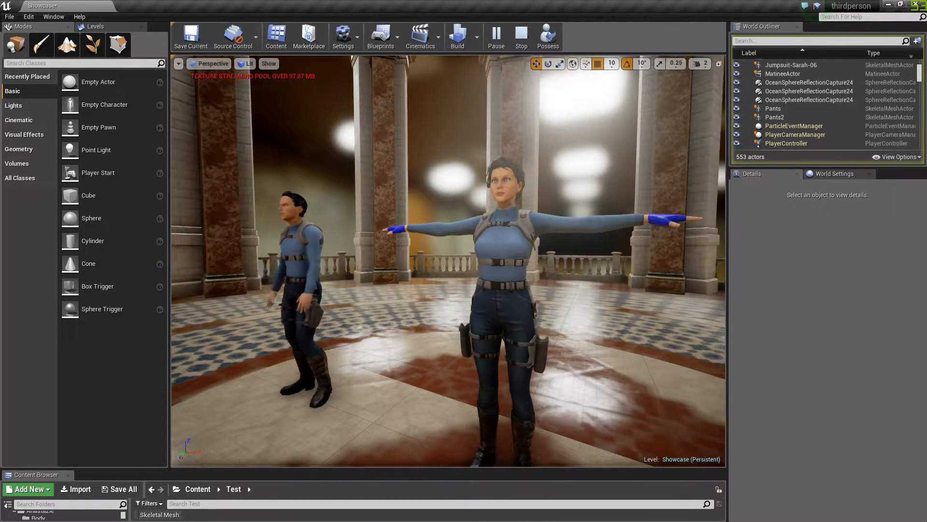
click(521, 45)
- Inspect the red-haired character and her hair mesh, and clear the selection
middle_drag(483, 222, 492, 188)
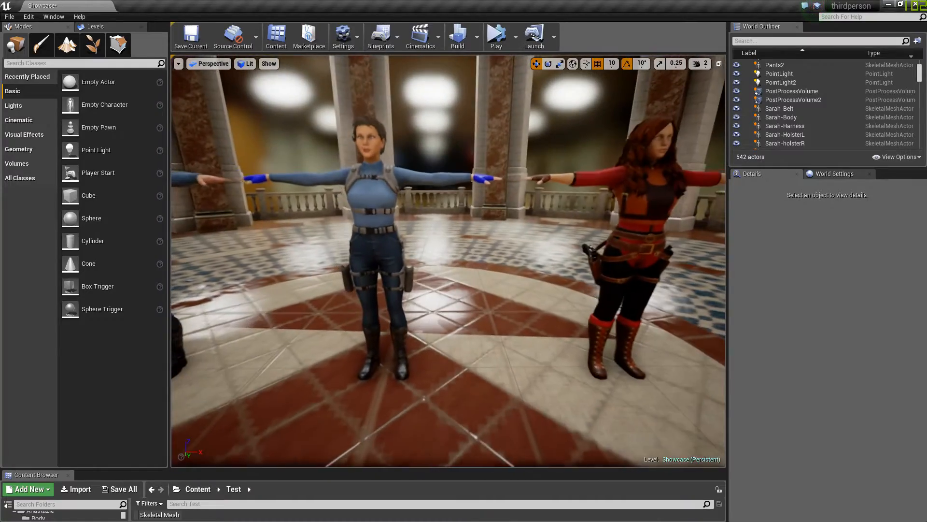
right_drag(492, 188, 416, 212)
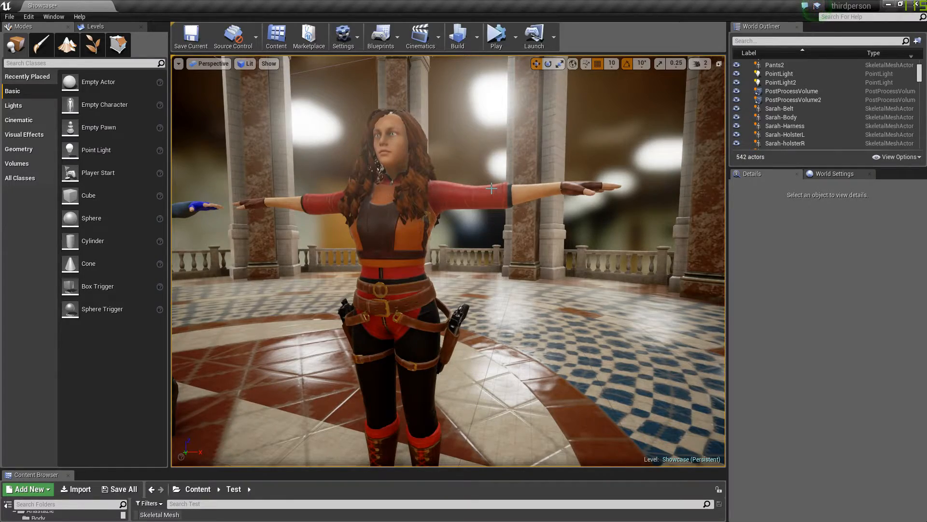
right_drag(417, 212, 420, 209)
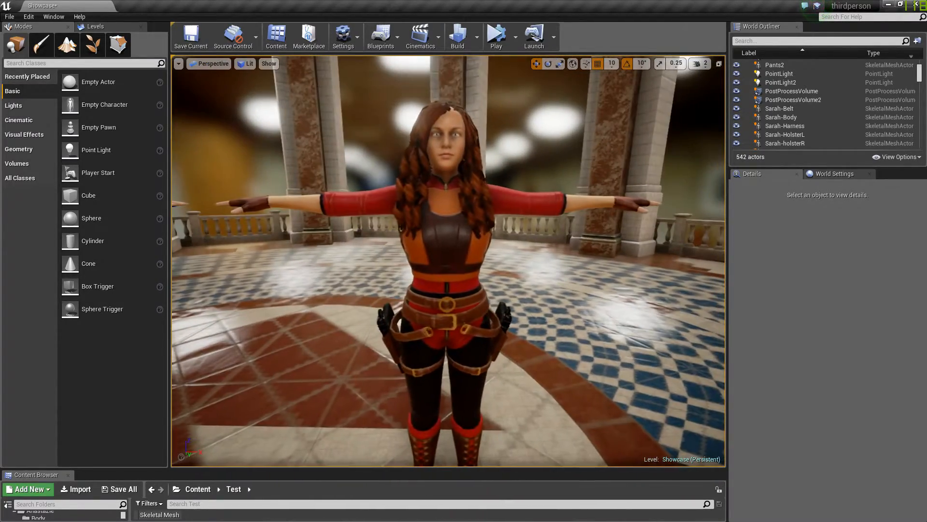
click(430, 121)
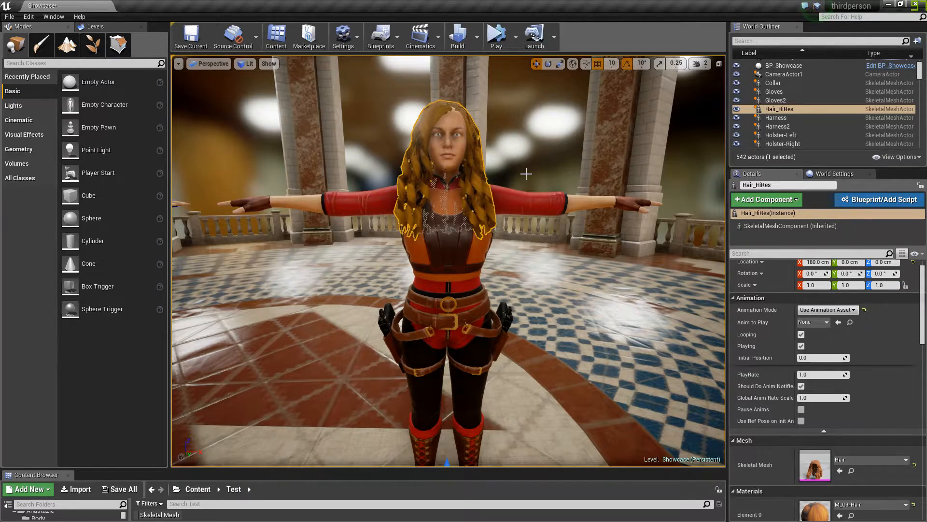
right_drag(526, 174, 706, 147)
key(s)
right_drag(533, 272, 358, 271)
key(Escape)
- Examine the red-haired character's vest, belts and holsters up close, and return to a view of all three characters
right_drag(533, 271, 487, 282)
key(s)
key(w)
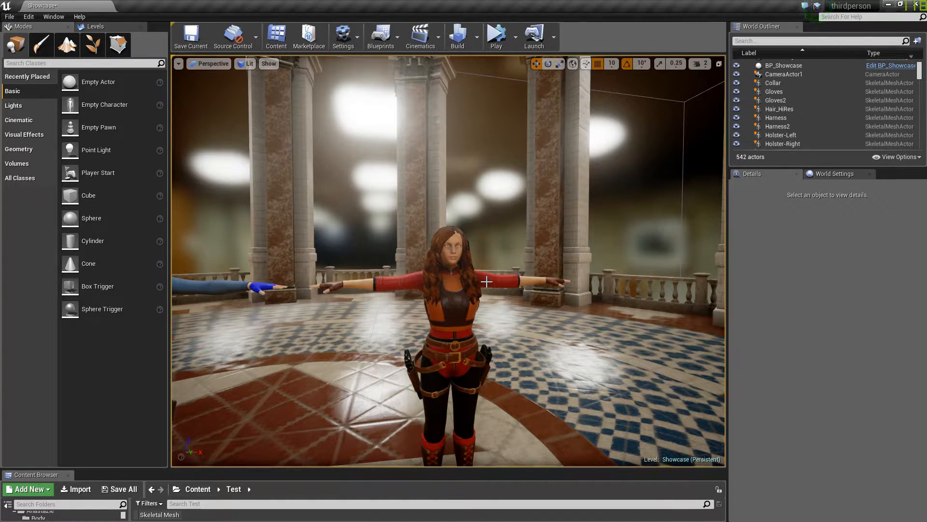
right_drag(487, 282, 487, 281)
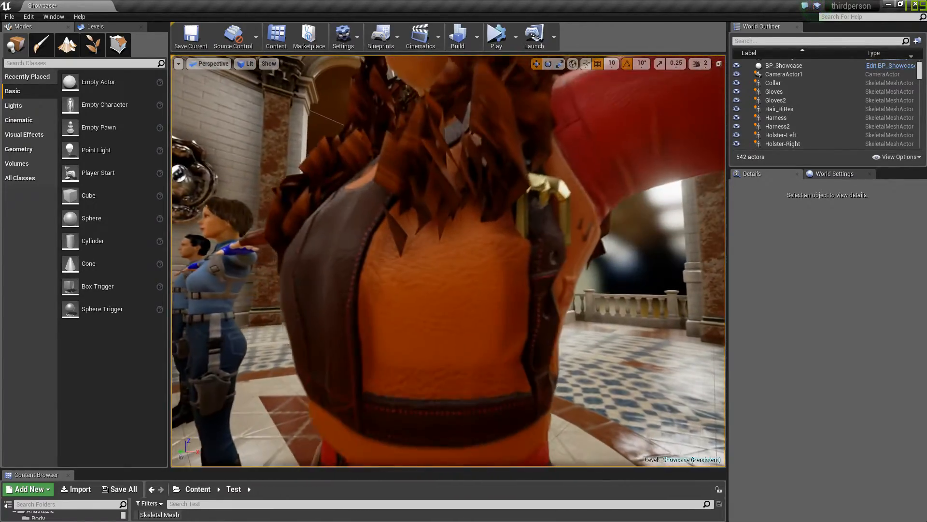
right_drag(487, 281, 487, 281)
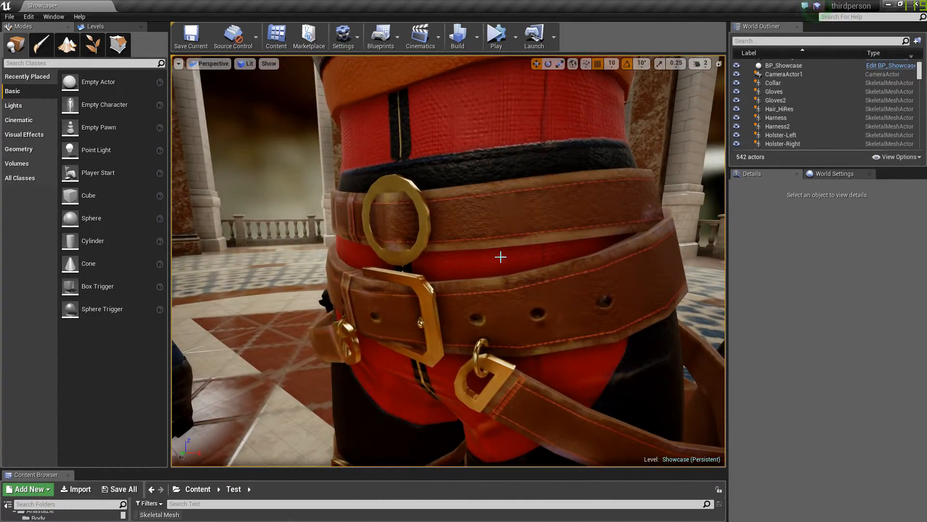
right_drag(487, 281, 487, 282)
right_drag(496, 245, 496, 245)
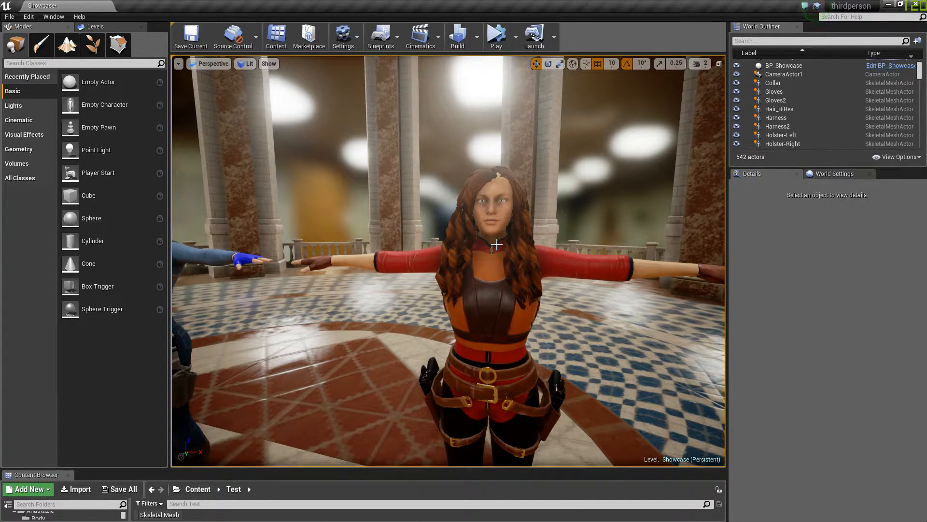
key(s)
mouse_move(497, 244)
right_down()
mouse_move(491, 266)
mouse_move(487, 232)
mouse_move(475, 229)
mouse_move(464, 247)
mouse_move(496, 226)
right_up()
key(w)
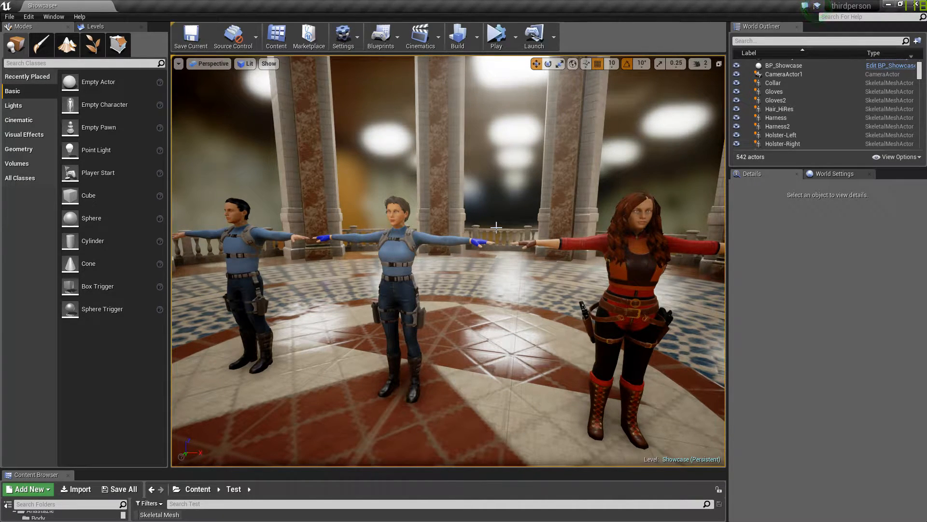
mouse_move(545, 256)
mouse_down()
mouse_move(562, 225)
mouse_move(541, 261)
mouse_move(539, 244)
mouse_up()
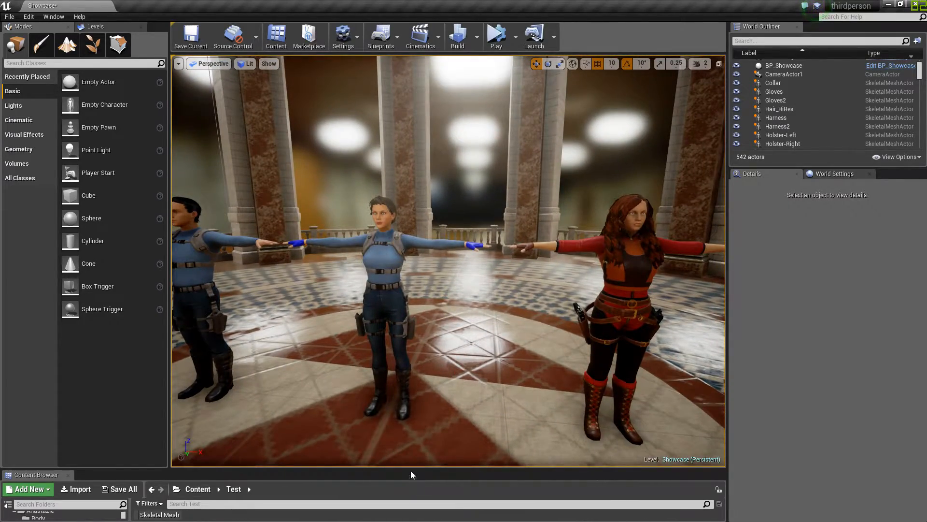
- Give the Content Browser more height and inspect the body meshes of the male and red-haired characters
drag(408, 471, 426, 381)
click(414, 289)
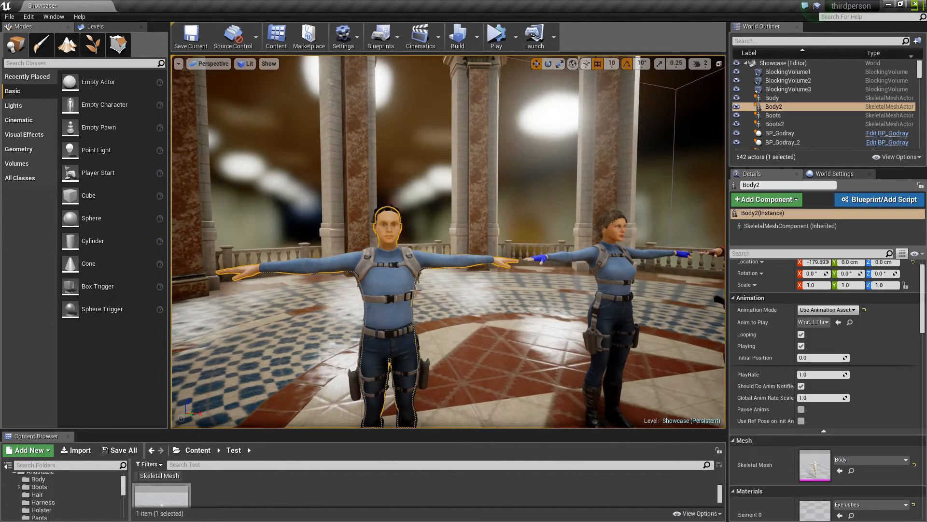
drag(484, 333, 519, 332)
click(486, 333)
click(672, 240)
drag(672, 240, 660, 232)
right_drag(659, 232, 589, 305)
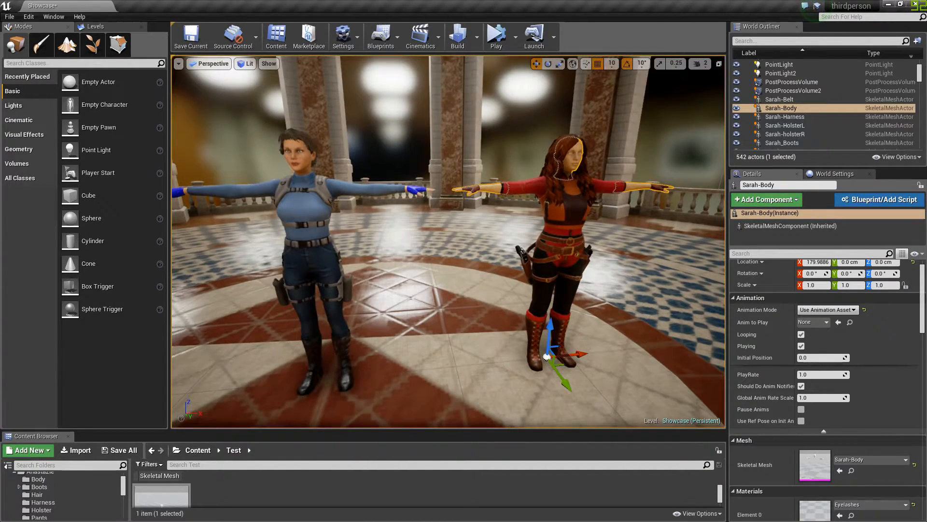
key(Escape)
- Simulate the level and hide the male character's sweater while he is animated
right_drag(448, 242, 425, 242)
click(498, 36)
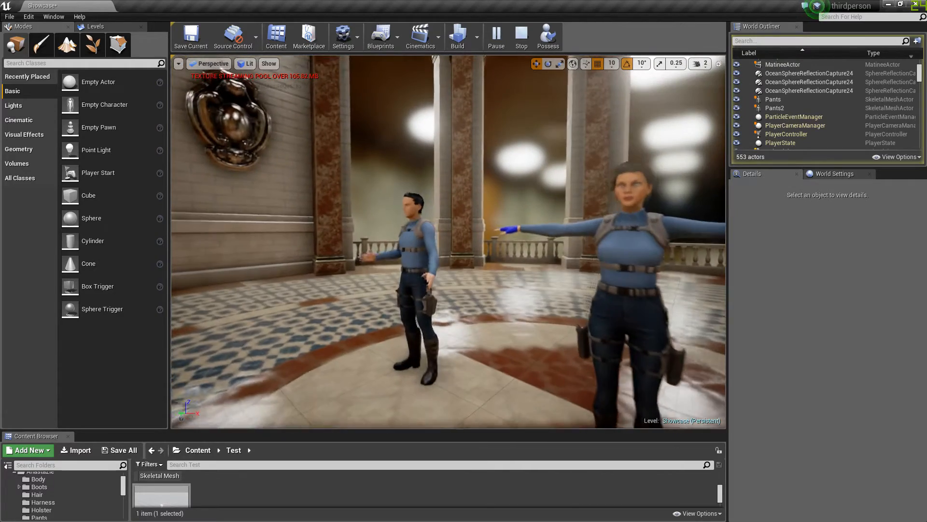
right_drag(448, 242, 401, 241)
click(434, 252)
key(h)
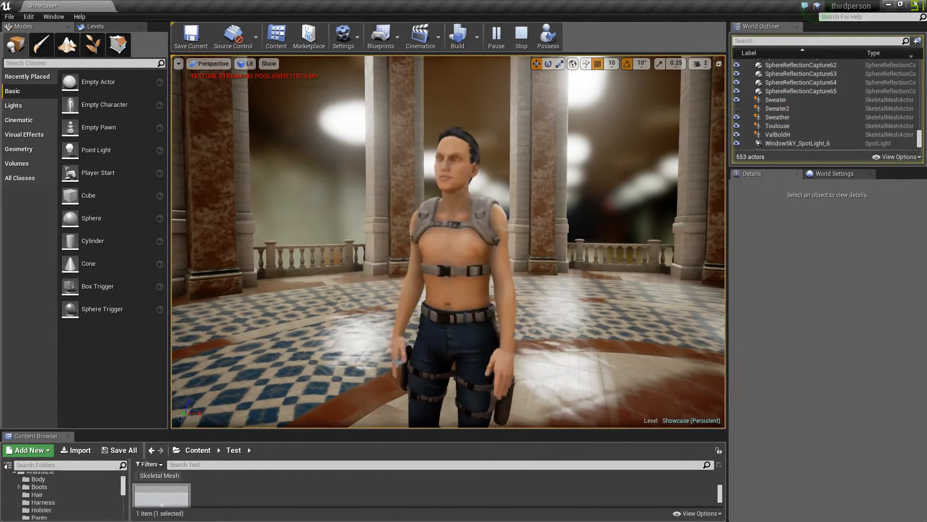
- Hide the male character's pants, holsters and harness during the simulation
right_drag(453, 336, 445, 359)
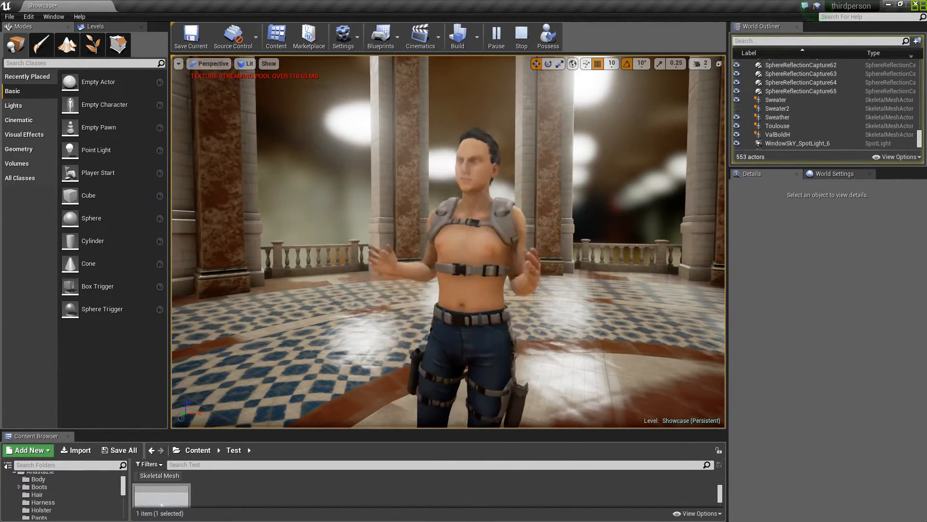
click(447, 351)
key(h)
click(457, 324)
key(h)
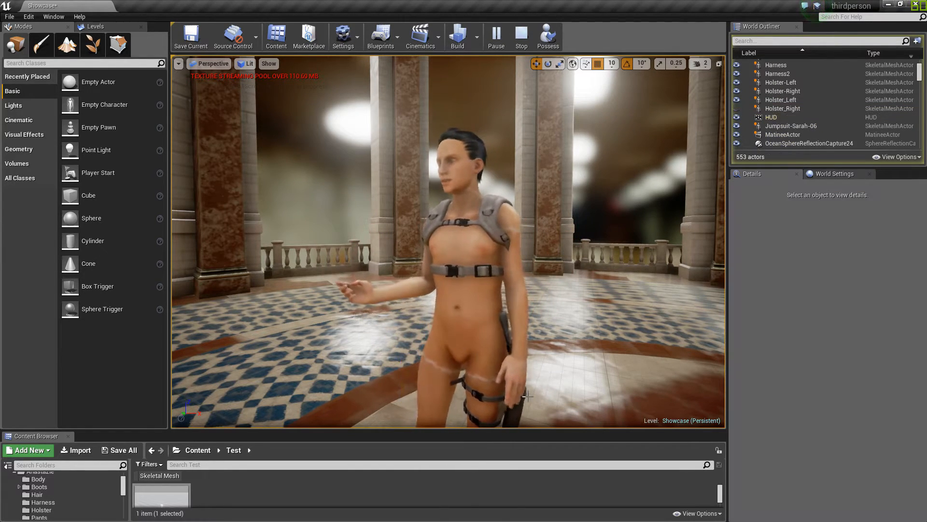
click(517, 411)
key(h)
click(493, 225)
key(h)
- Stop the simulation and compare the scale of the boots on the male and female characters in blue
right_drag(493, 225, 485, 270)
click(486, 294)
click(497, 263)
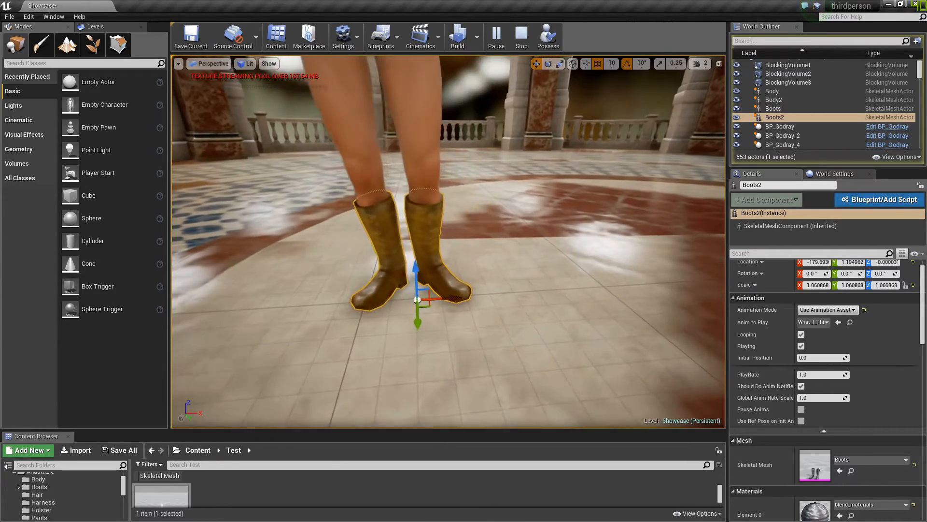
key(Escape)
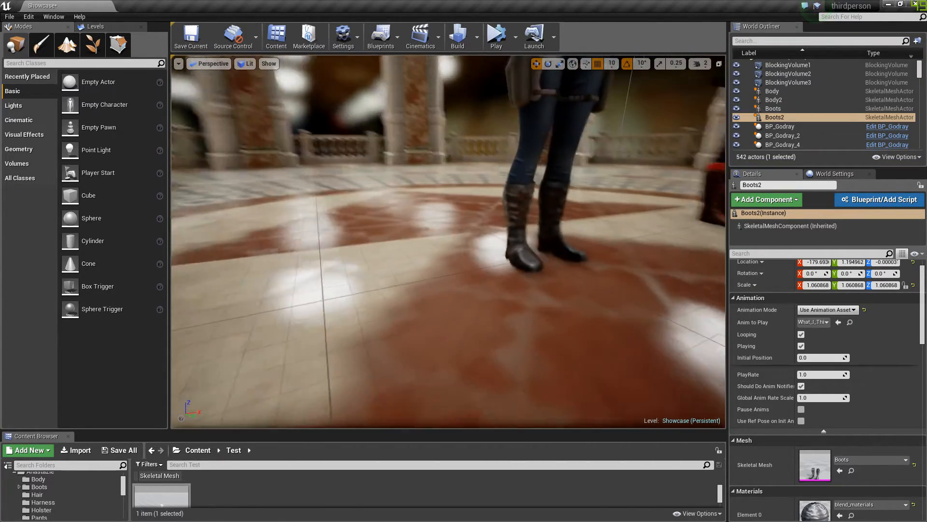
click(483, 215)
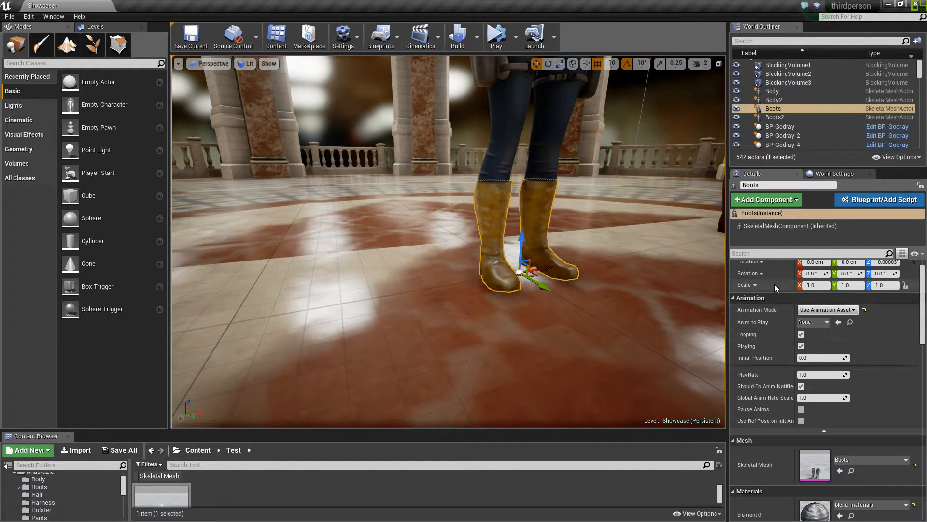
right_drag(367, 293, 264, 293)
click(512, 242)
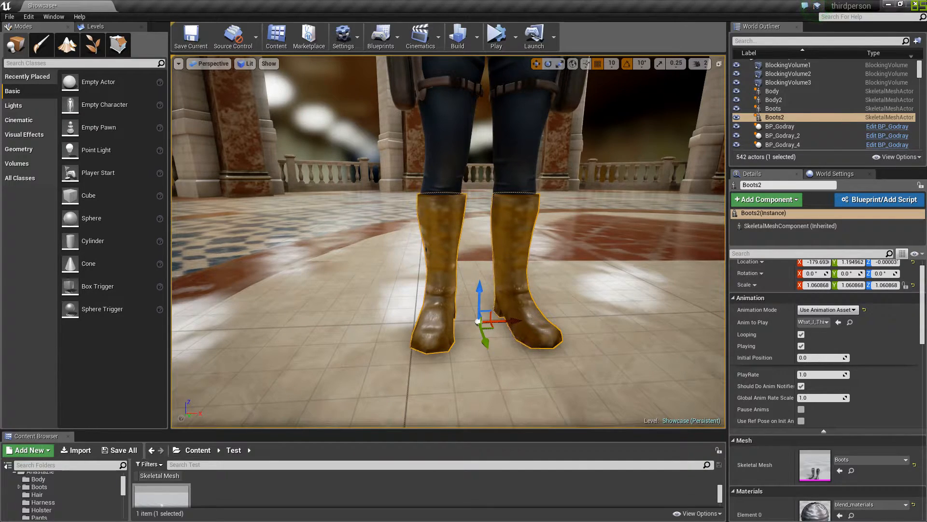
right_drag(528, 258, 526, 240)
key(Escape)
- Select the boots of the female character in blue to inspect them as a separate mesh
click(430, 286)
drag(431, 286, 463, 348)
right_drag(448, 241, 472, 295)
key(Escape)
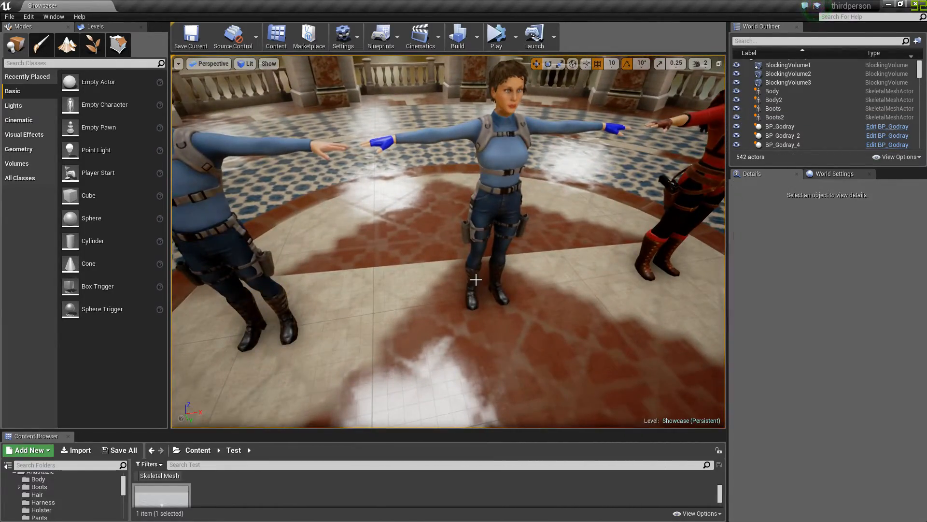
click(476, 279)
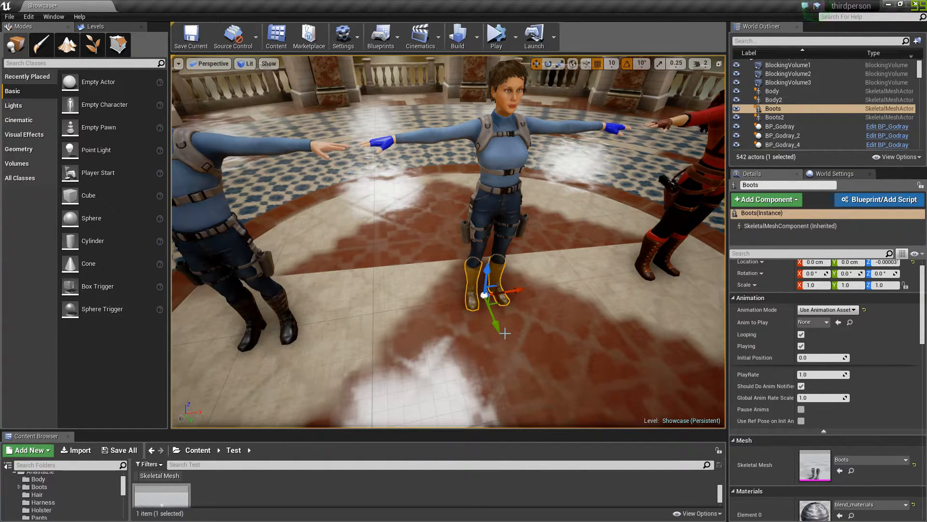
- Hide the red-haired character's vest in the viewport
right_drag(502, 284, 602, 220)
key(w)
key(s)
click(491, 271)
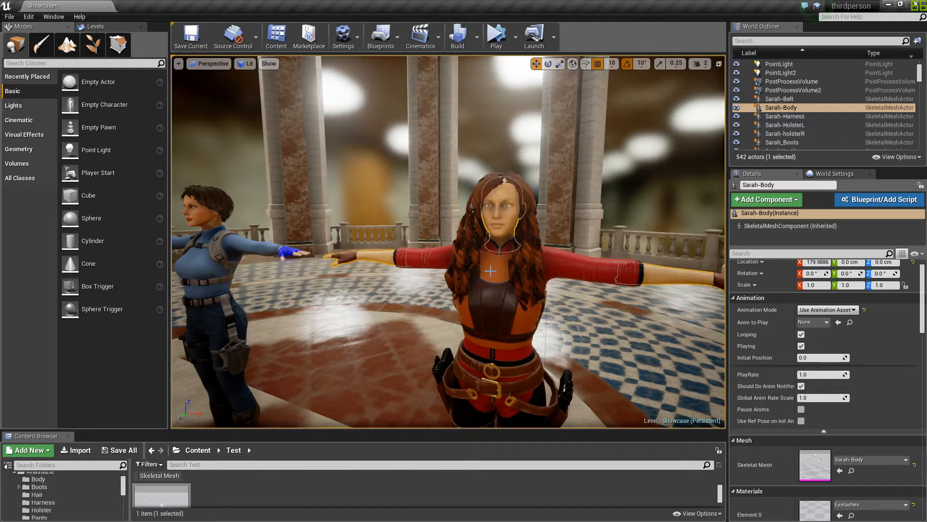
click(502, 313)
key(h)
- Hide the red-haired character's hair, jumpsuit and harness
click(485, 241)
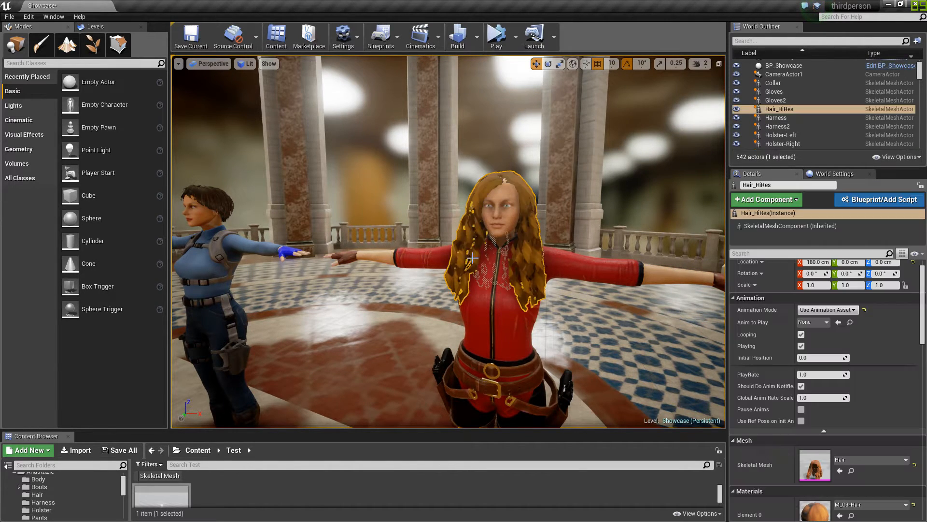
key(h)
click(474, 265)
key(h)
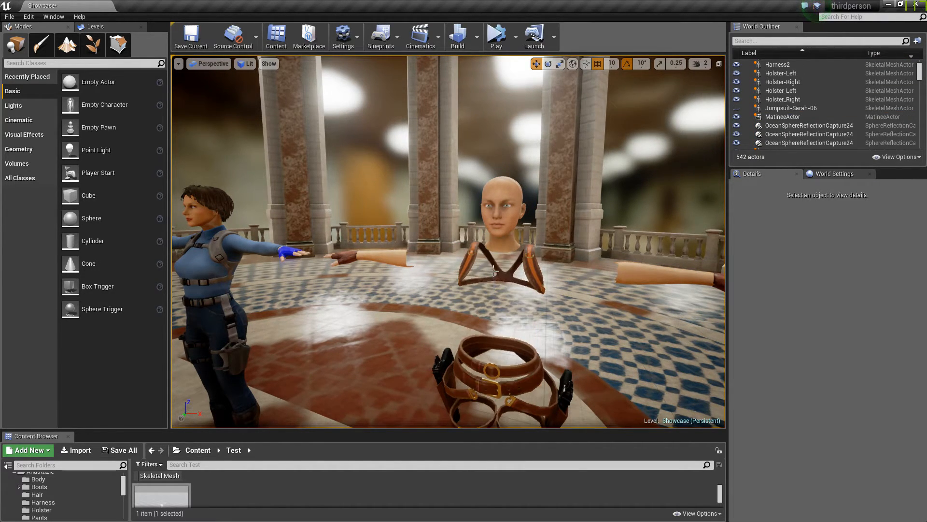
click(470, 252)
key(h)
- Select the red-haired character's body mesh and assign What_I_Think_Montage as its animation to play
right_drag(488, 282, 435, 196)
click(434, 196)
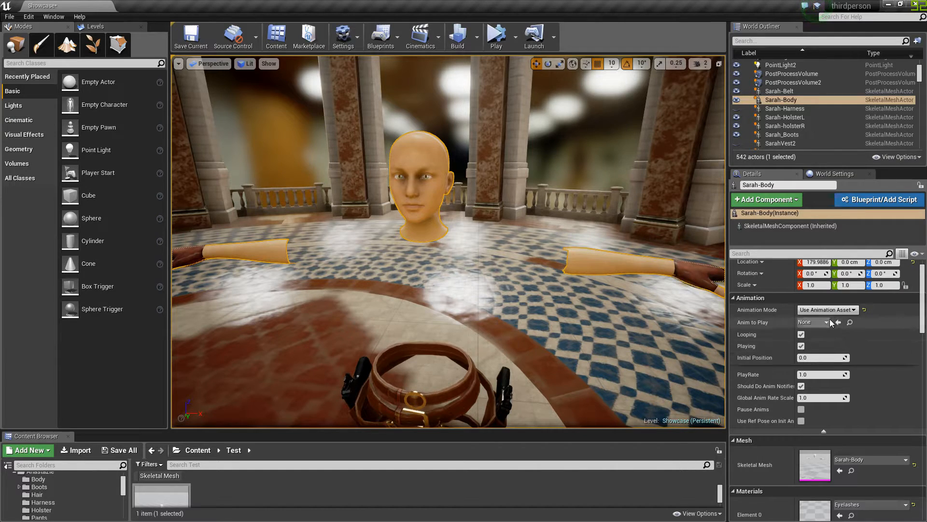
click(815, 322)
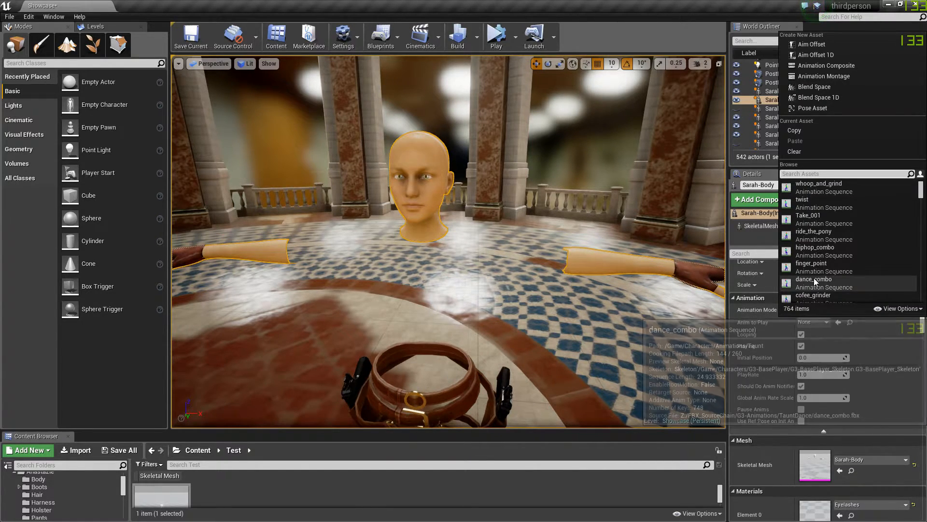
text(what)
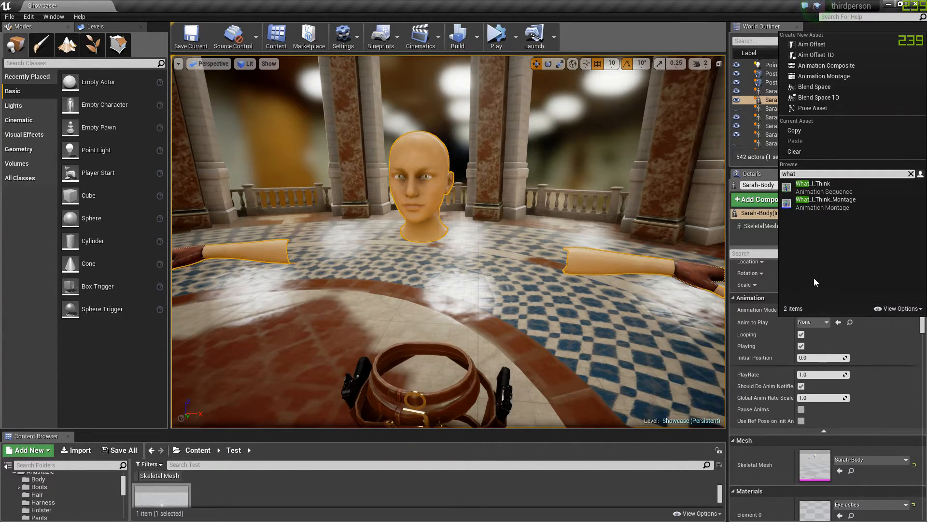
click(826, 199)
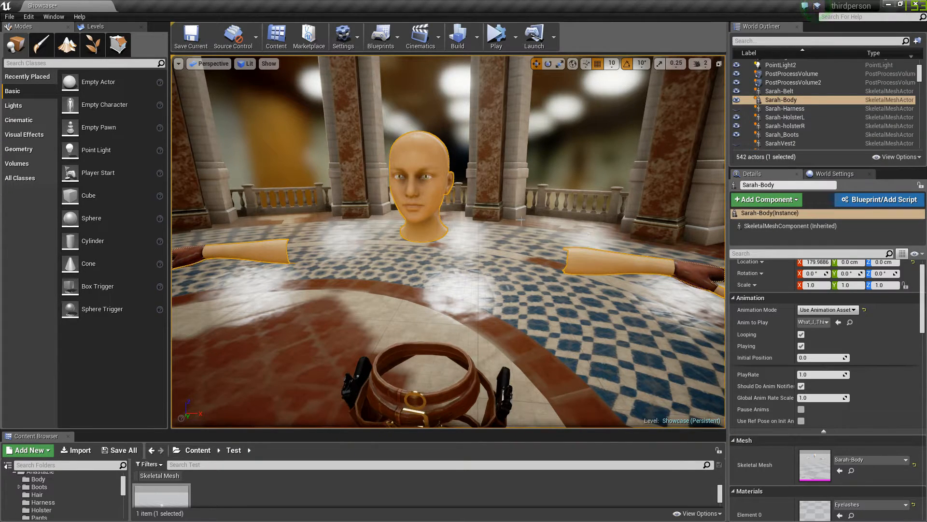
- Simulate the level, examine the animated body against the separate clothing and hair meshes from several angles, and stop the simulation
click(497, 44)
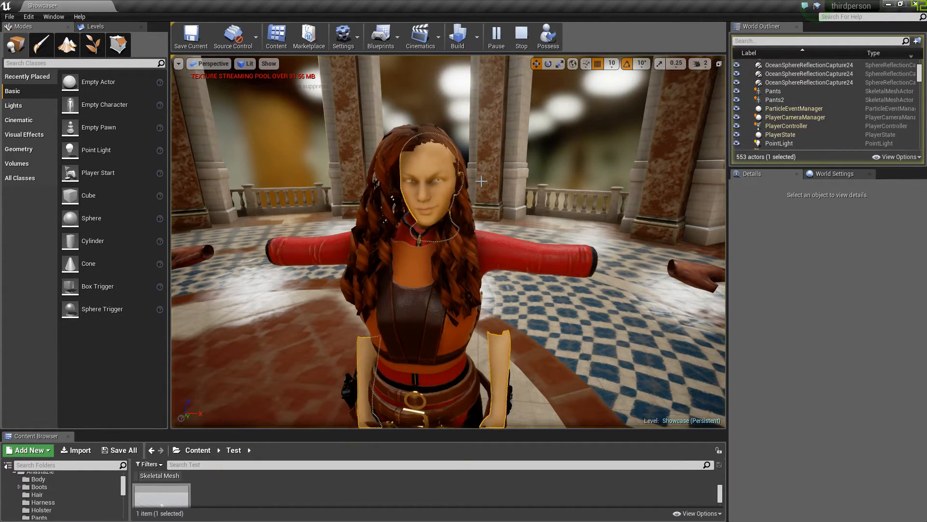
key(s)
right_drag(474, 211, 381, 237)
right_drag(469, 237, 469, 223)
key(d)
key(w)
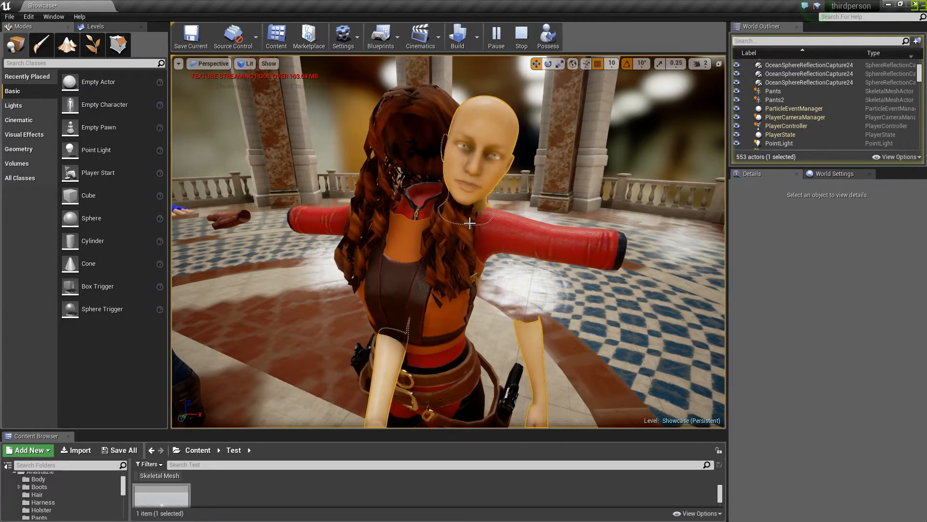
right_drag(470, 225, 311, 244)
key(Escape)
key(Escape)
- Place the Priya skeletal mesh from the Test folder in the level next to the red-haired character and frame both for comparison
right_drag(299, 278, 314, 221)
drag(284, 435, 280, 397)
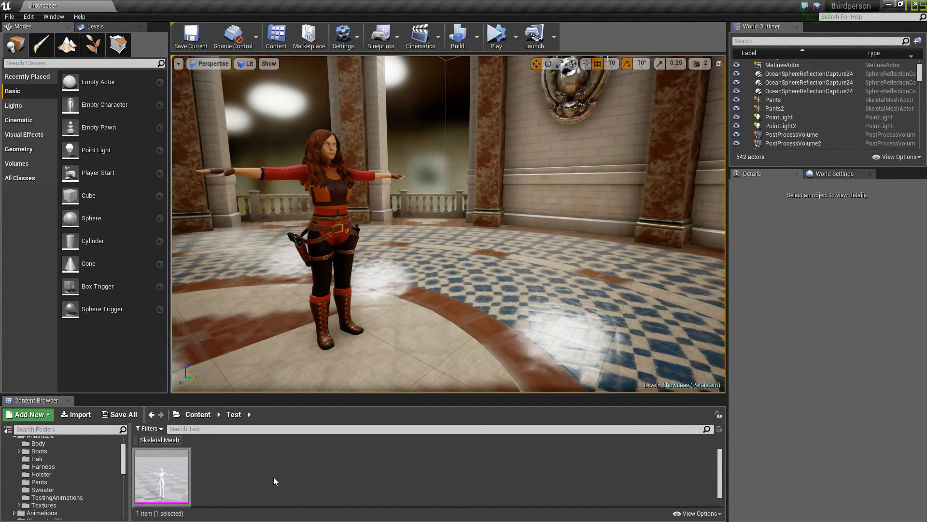
drag(161, 476, 397, 340)
right_drag(397, 339, 476, 277)
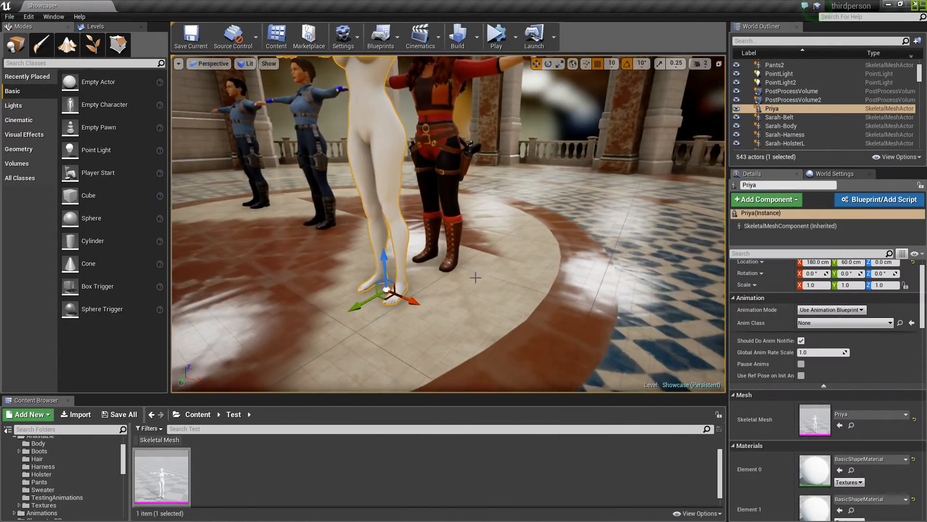
right_drag(409, 260, 461, 327)
drag(491, 390, 457, 361)
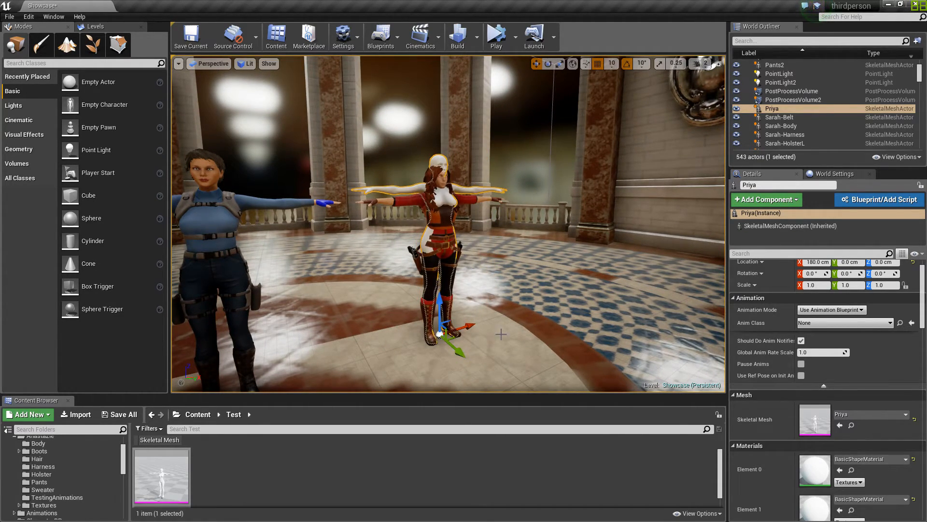
key(f)
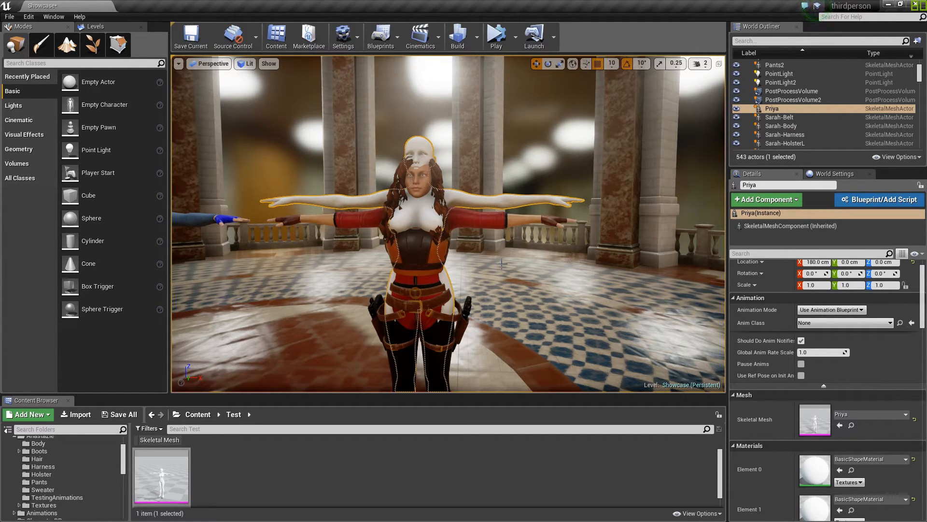
- Switch the Priya mesh's animation mode to Use Animation Asset and assign What_I_Think_Montage as its animation to play
click(883, 323)
click(846, 313)
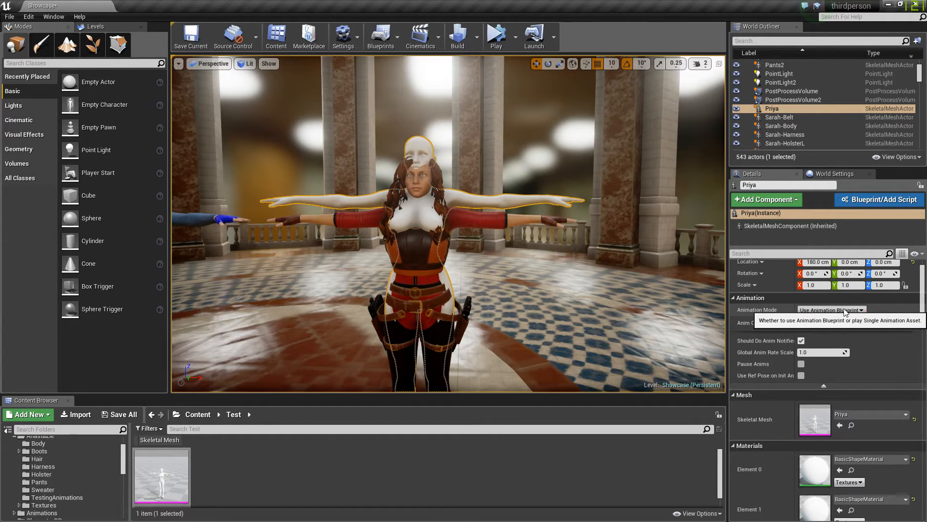
click(854, 311)
click(830, 323)
click(814, 322)
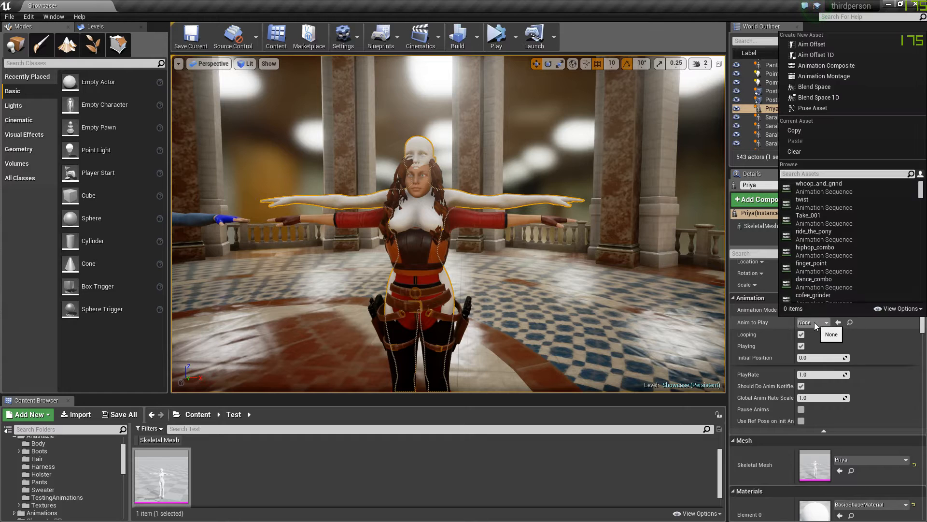
text(what)
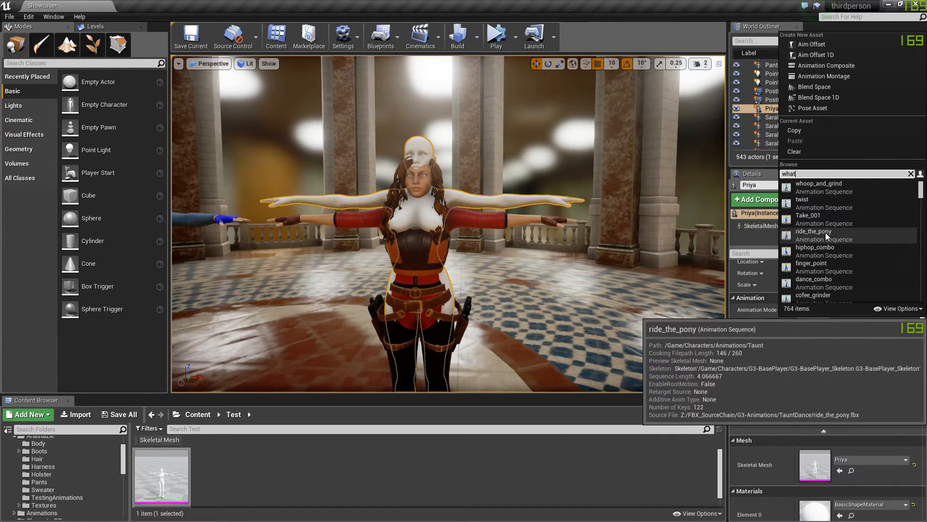
click(832, 203)
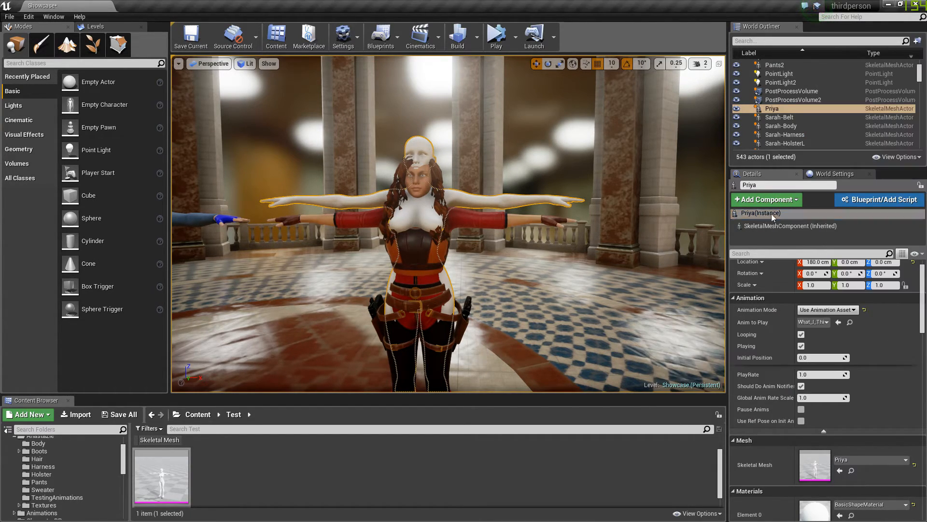
- Simulate the level to examine the Priya mesh's animation beside the red-haired character
click(497, 37)
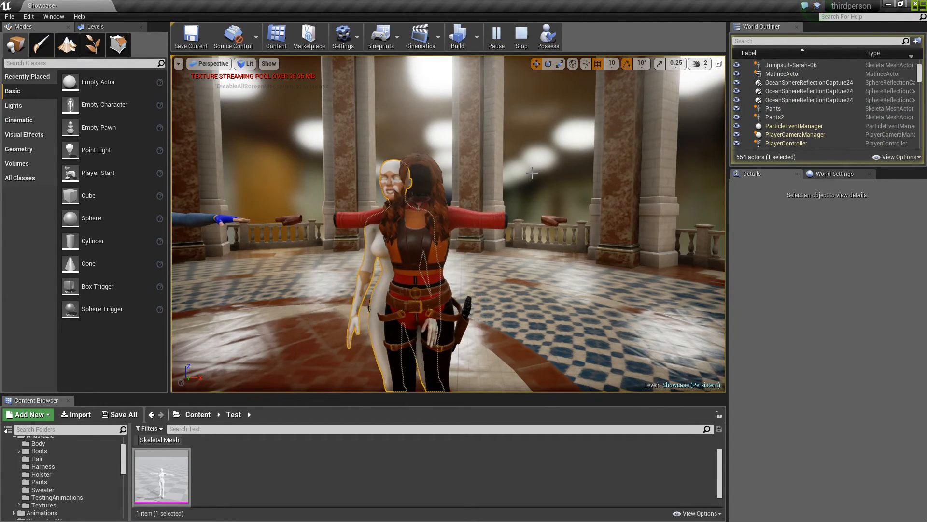